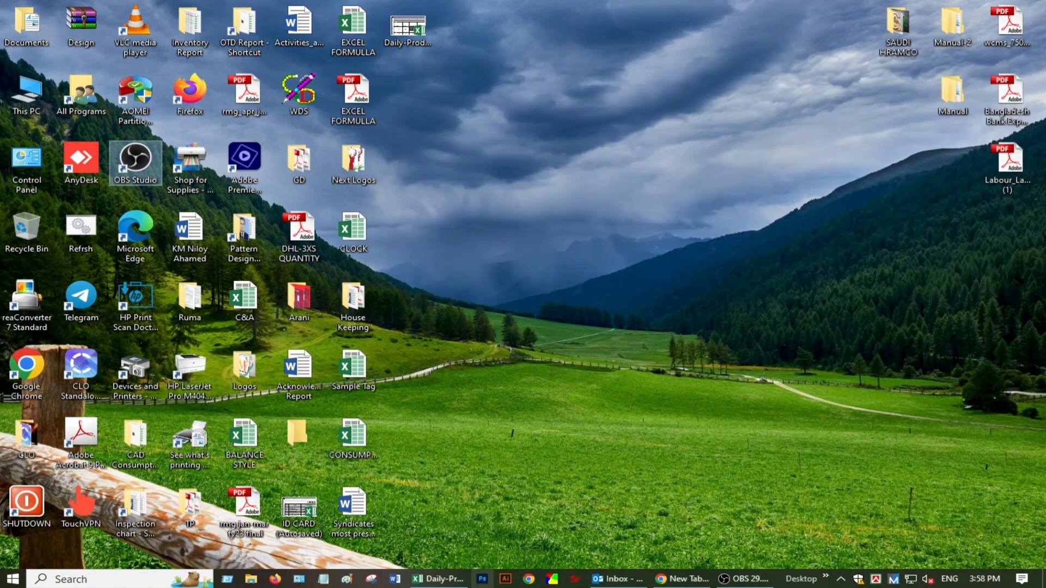
Switch to the Daily-Production-Report workbook in Excel and review both pages of the Production Report sheet in print preview
left_click(442, 579)
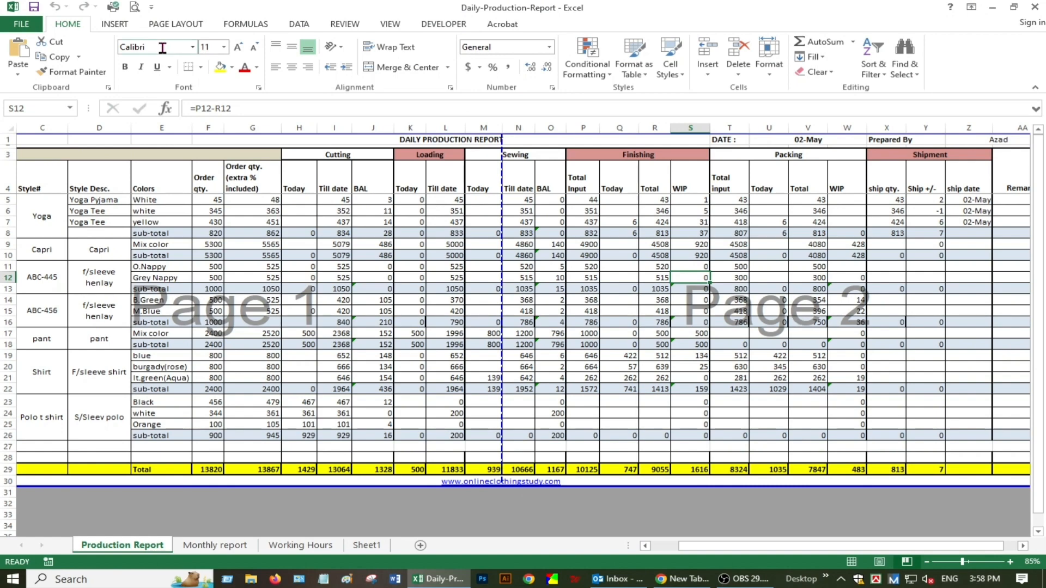
left_click(135, 9)
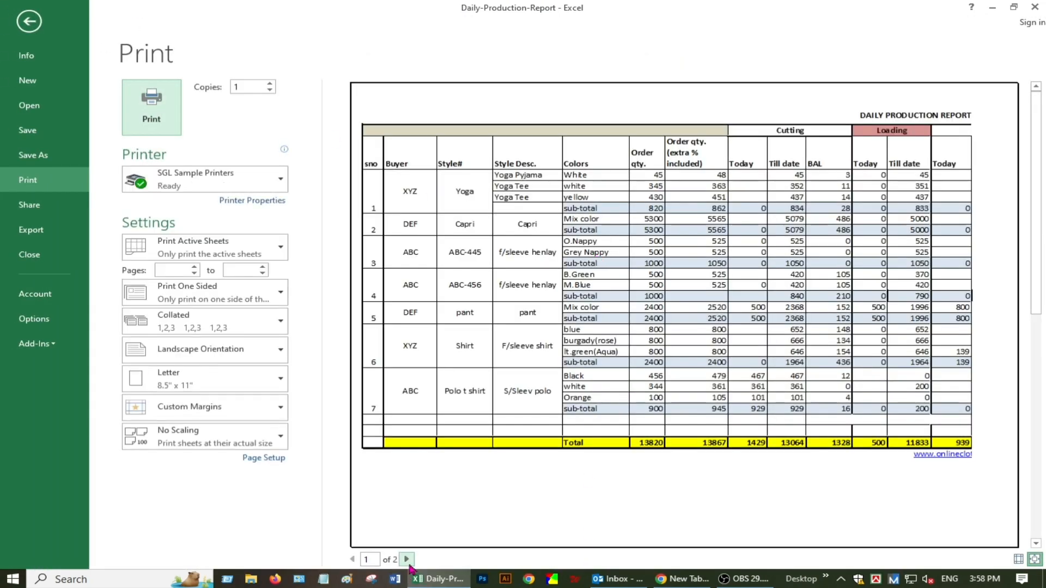
left_click(407, 559)
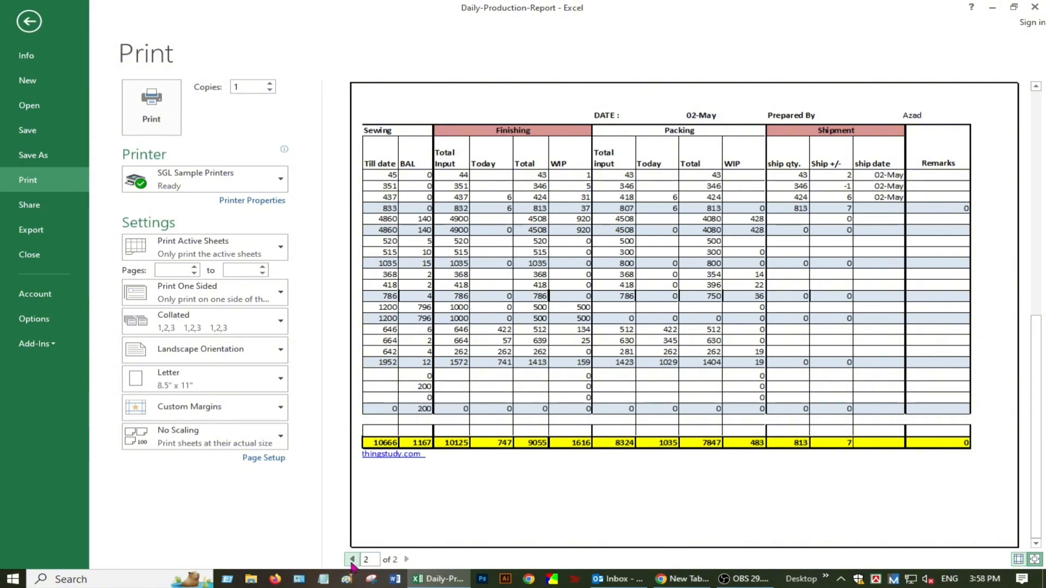
left_click(353, 559)
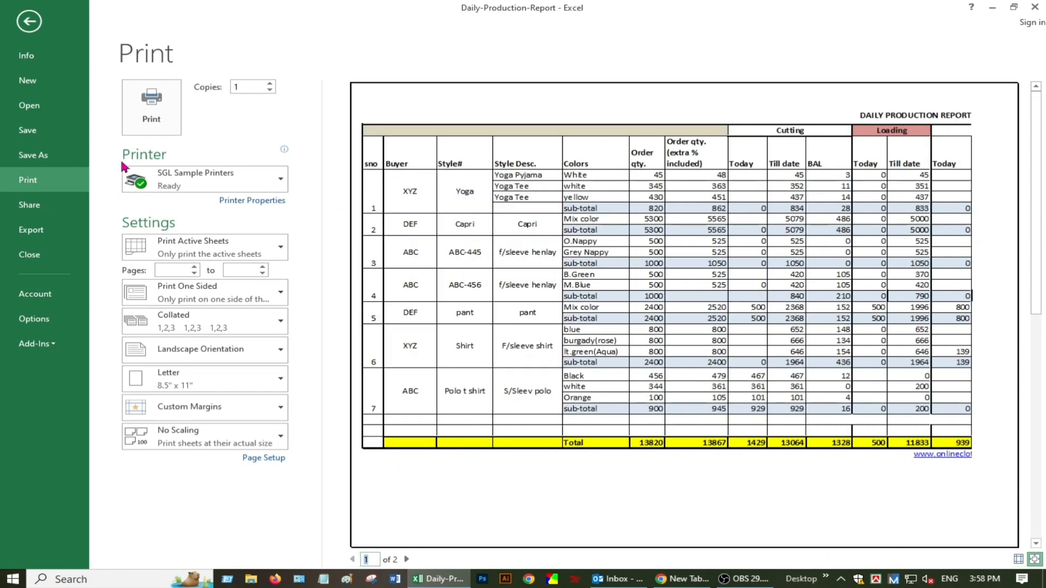
left_click(29, 22)
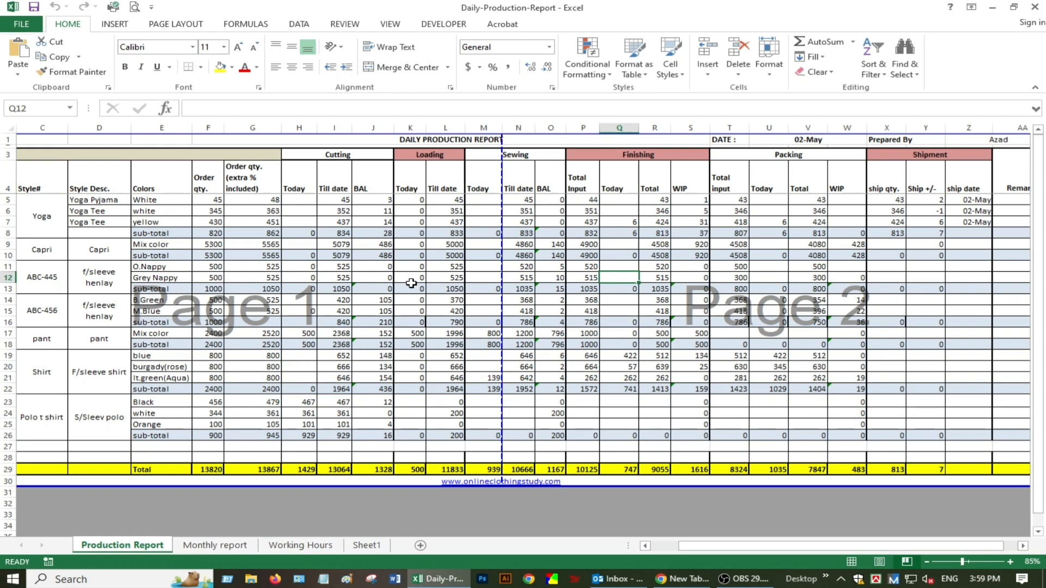
Set the sheet's page orientation to Landscape and apply the last custom margins, with 0.2" left and right
left_click(176, 25)
left_click(163, 70)
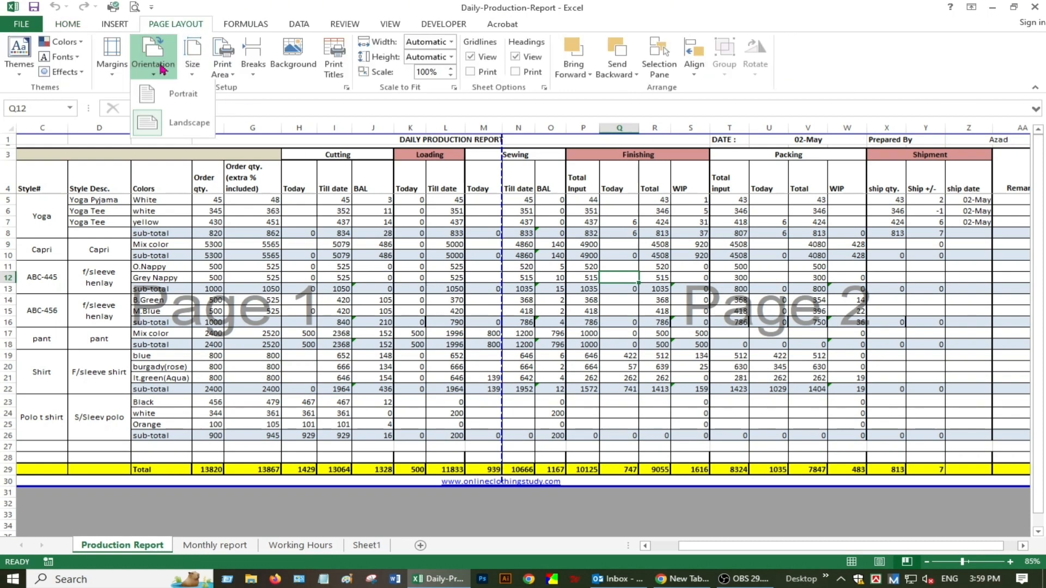
left_click(185, 124)
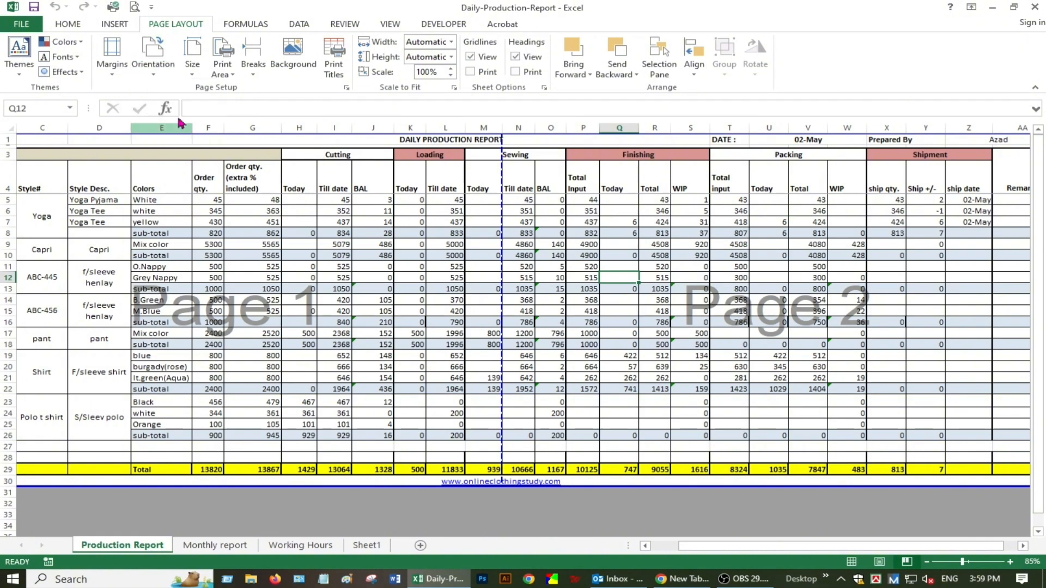
left_click(112, 60)
left_click(197, 120)
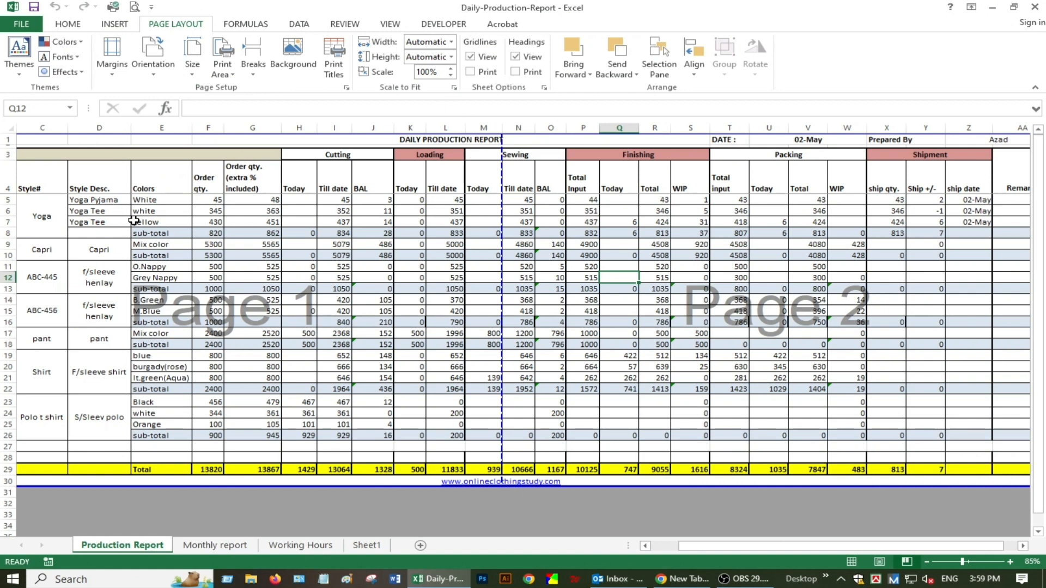
Reduce the Production Report's print scale to 45% and check the page break around the rightmost columns
left_click(451, 77)
left_click(451, 76)
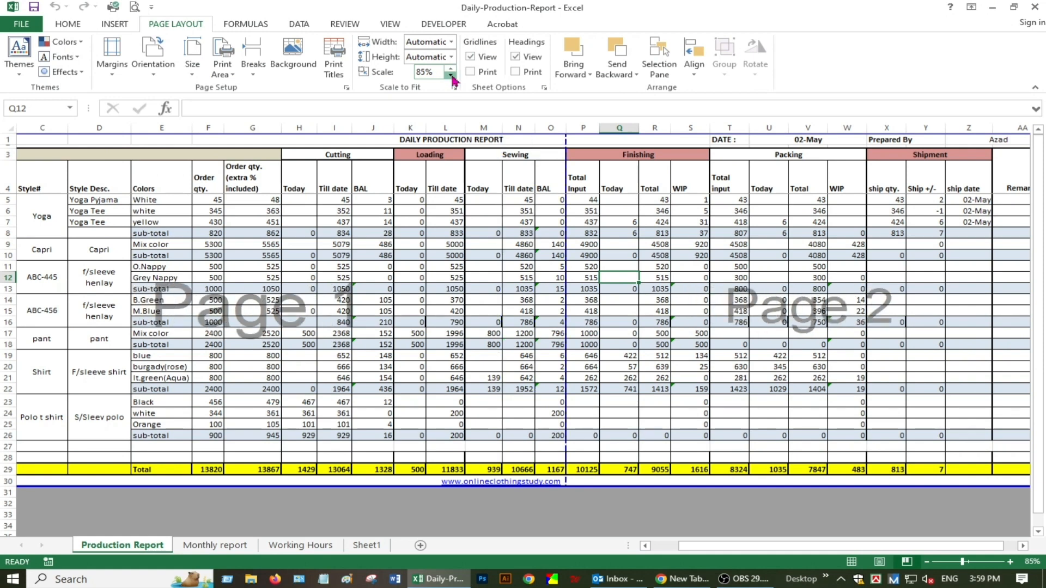
left_click(451, 76)
left_click(451, 76)
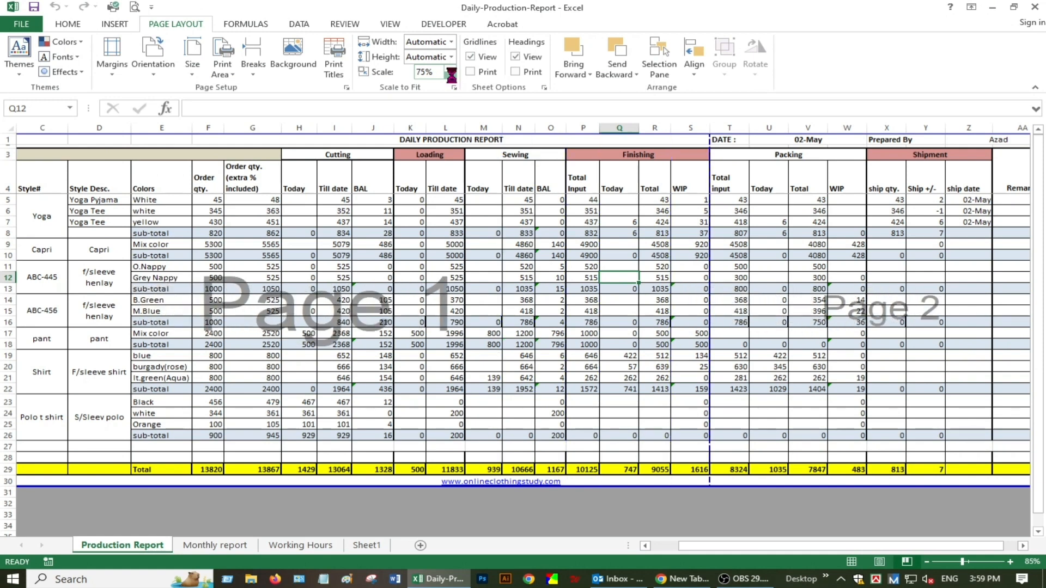
left_click(451, 76)
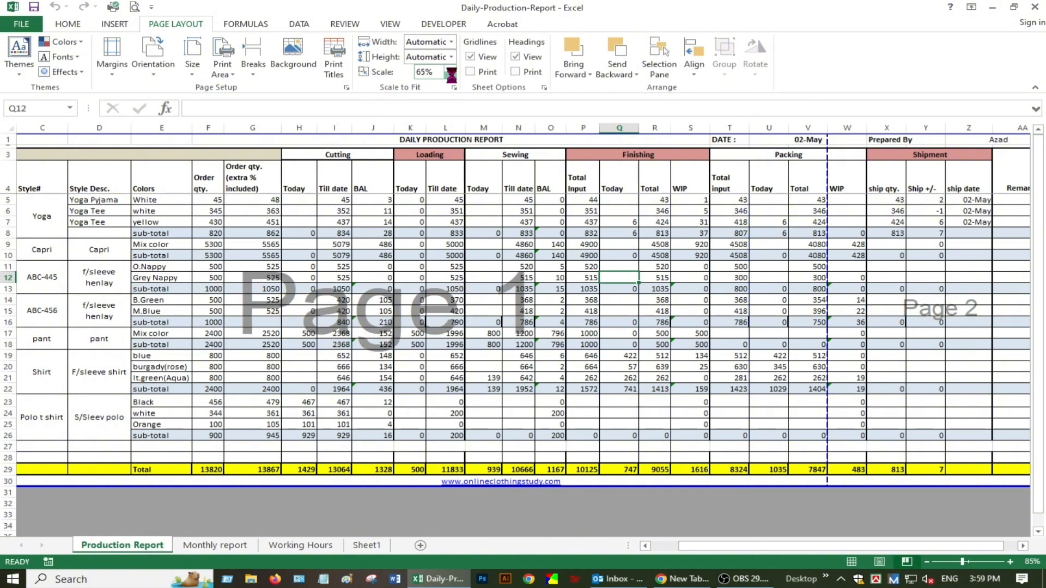
left_click(451, 76)
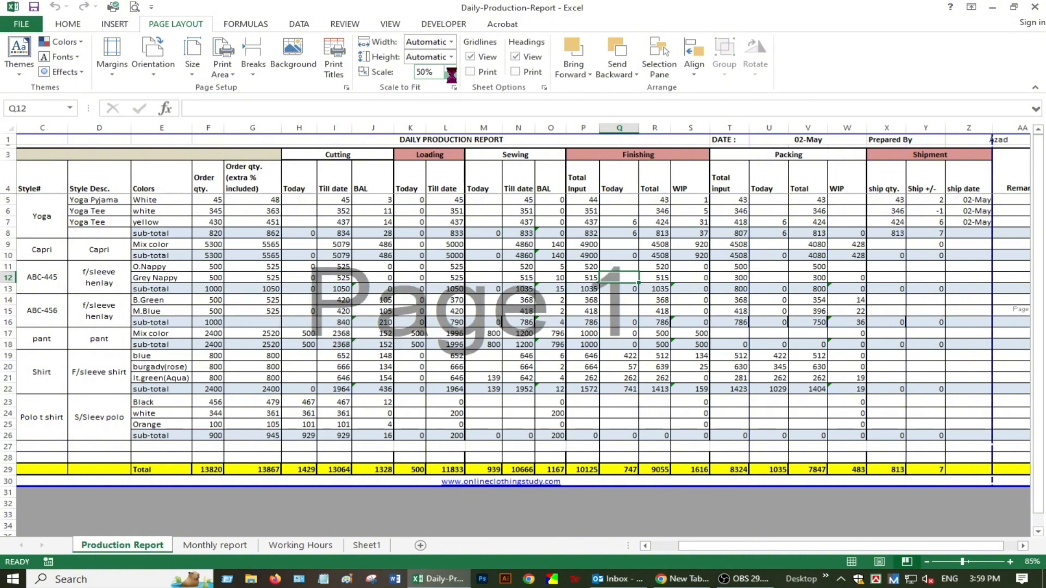
left_click(450, 75)
left_click_drag(717, 547, 732, 546)
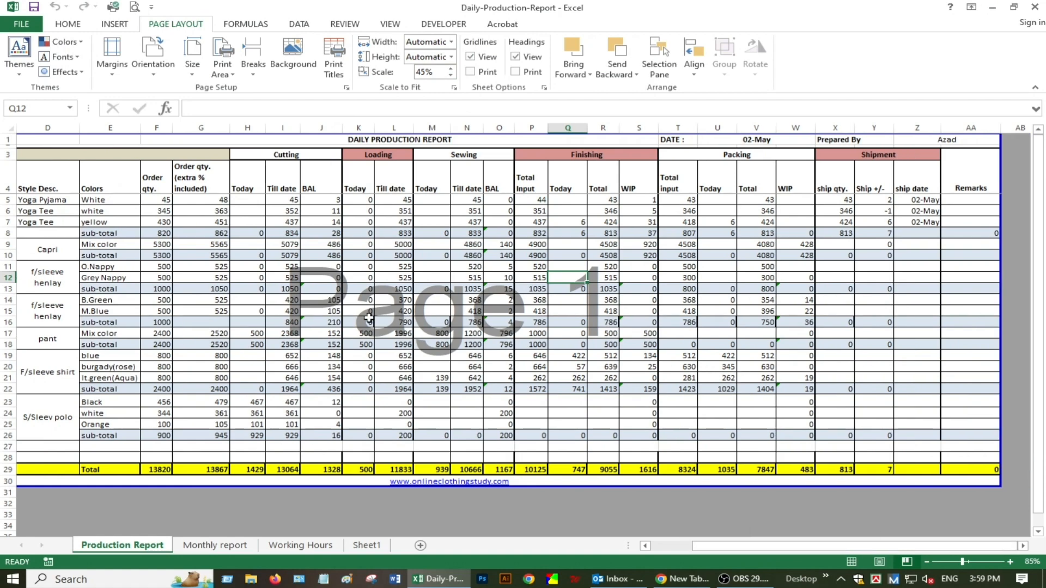
Check the scaled report in print preview and return to the worksheet
left_click(134, 7)
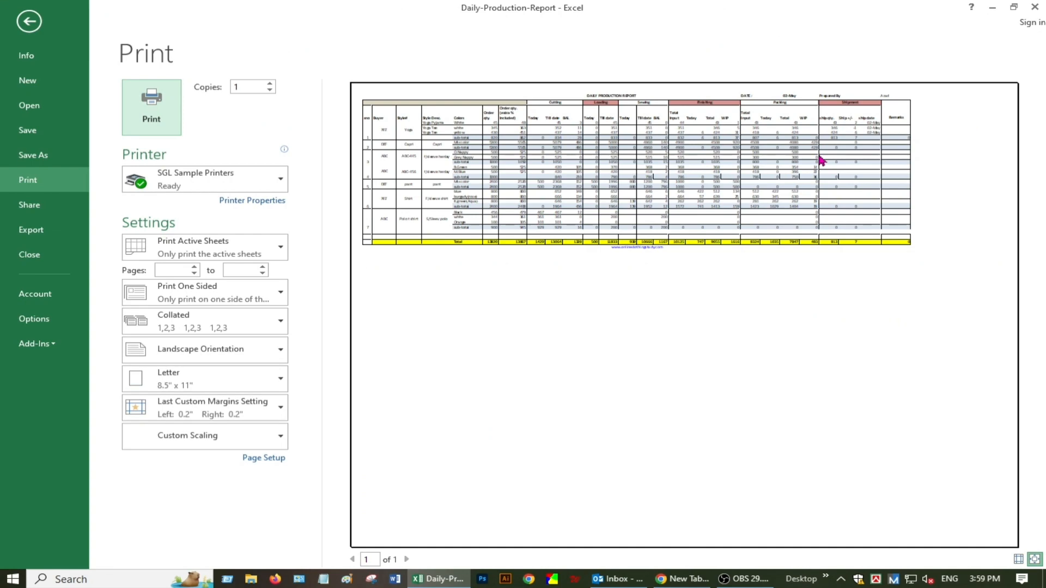
left_click(29, 21)
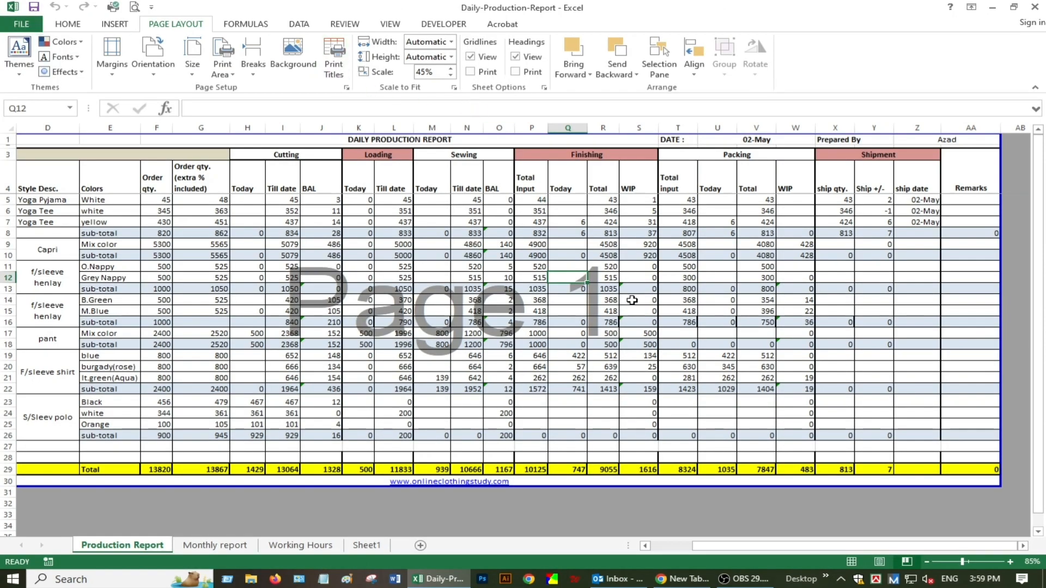
left_click(135, 7)
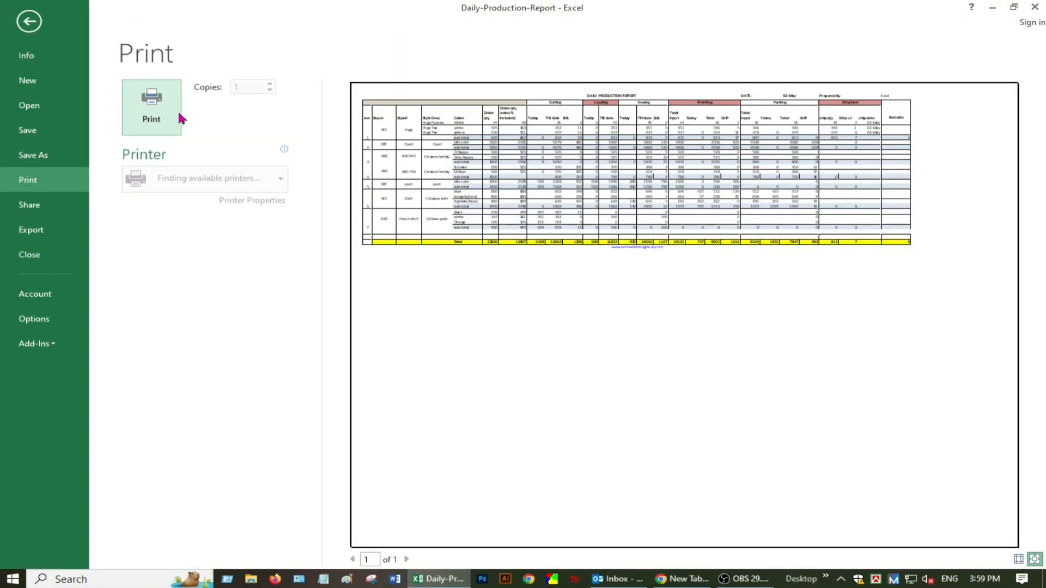
left_click(29, 21)
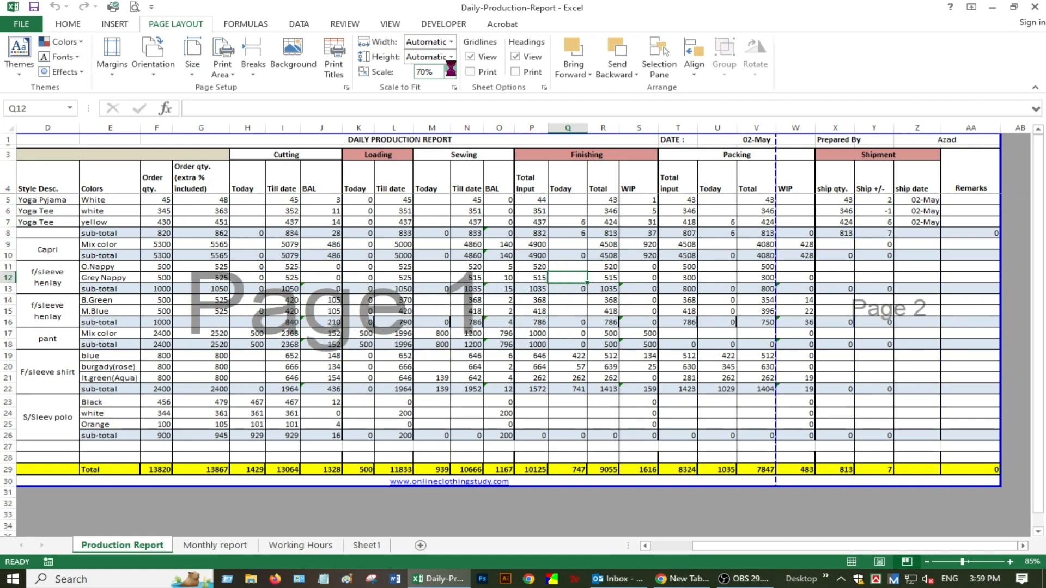
Restore the print scale of the Production Report to 100%
left_click(451, 66)
left_click(450, 66)
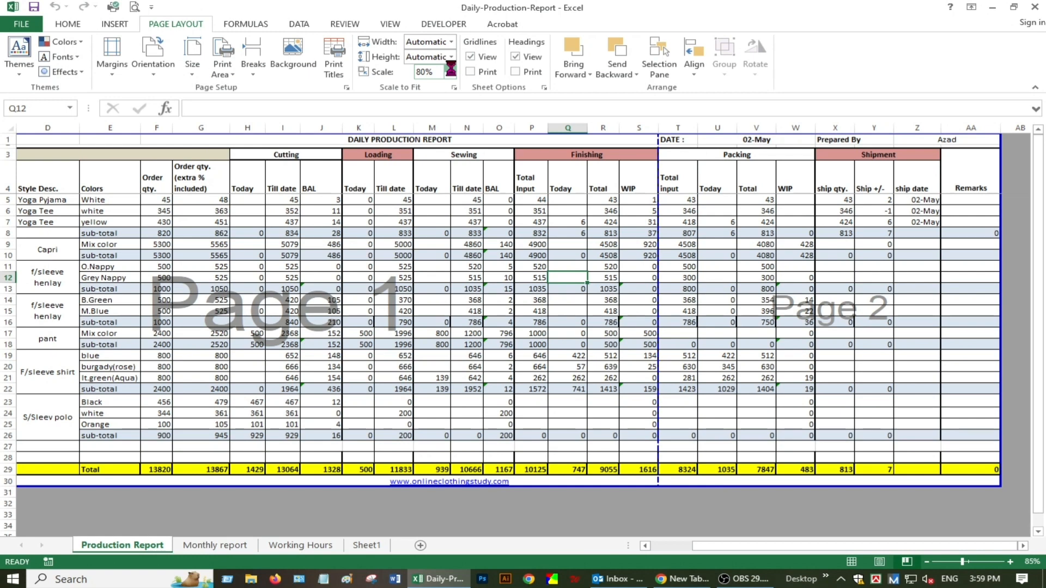
left_click(451, 66)
left_click(451, 66)
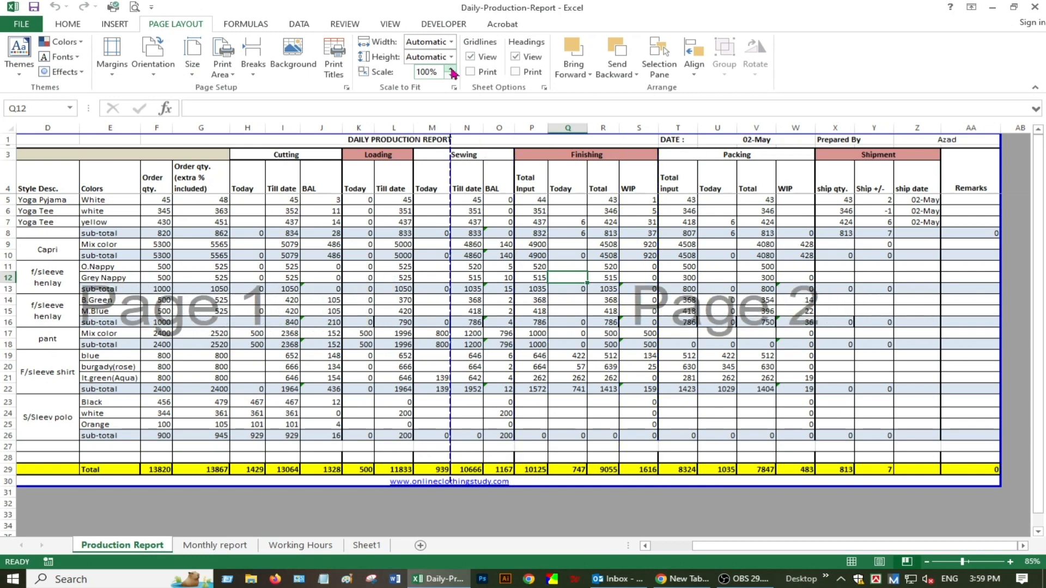
left_click(653, 299)
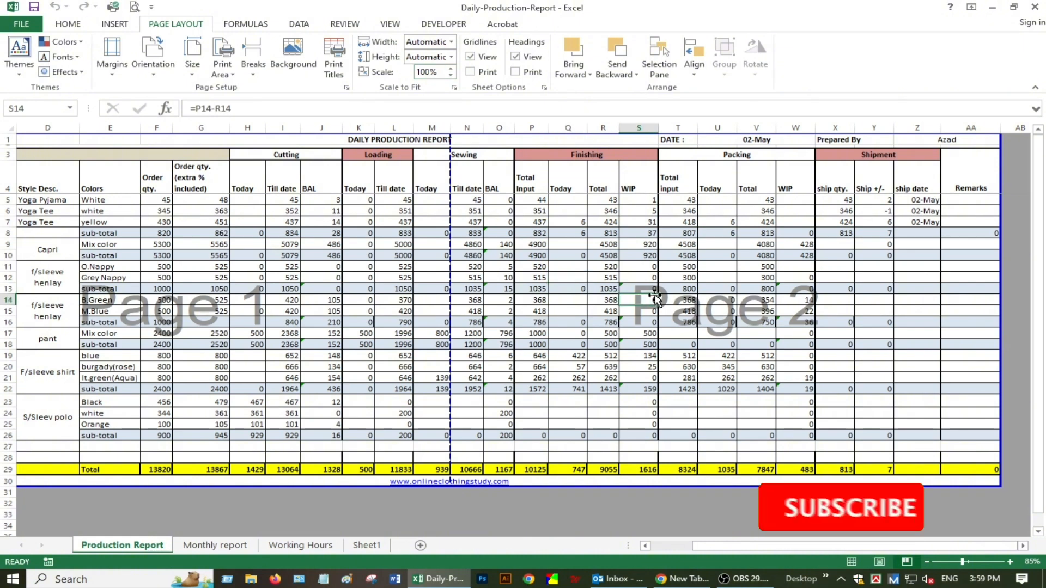
Set the print scaling to Fit All Columns on One Page and return to the worksheet
left_click(27, 22)
left_click(33, 181)
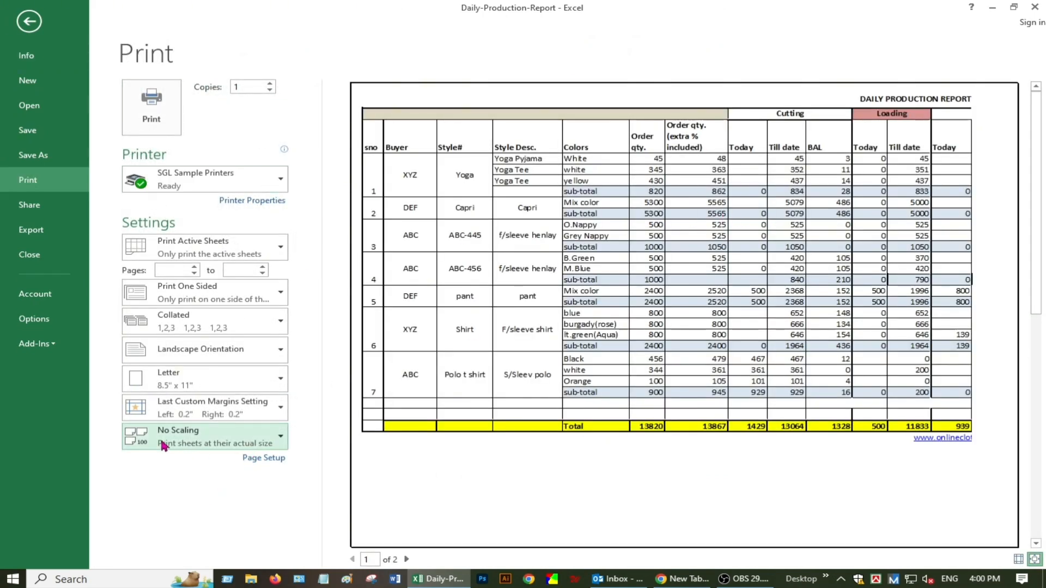
left_click(281, 439)
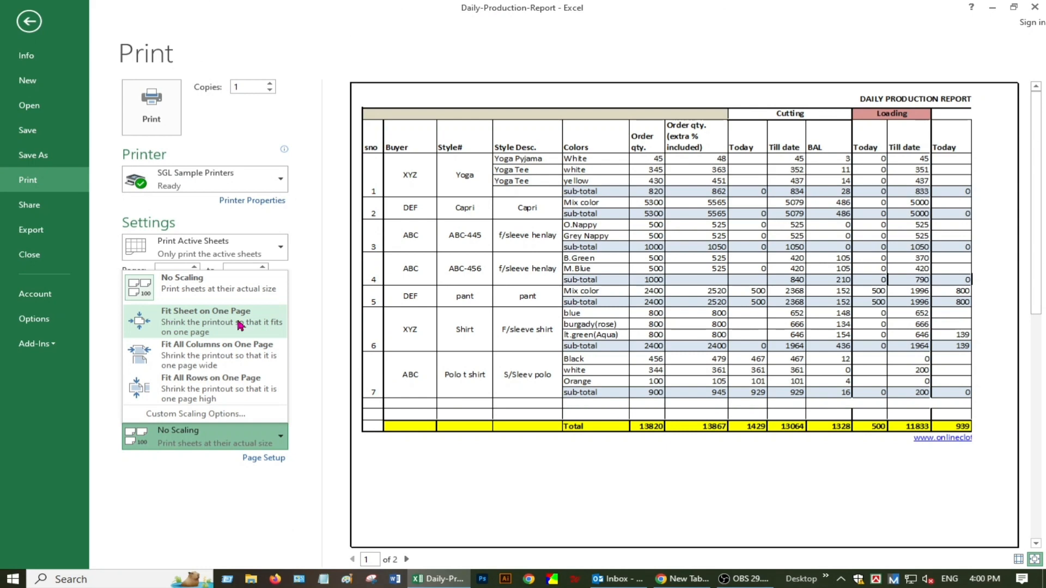
left_click(241, 356)
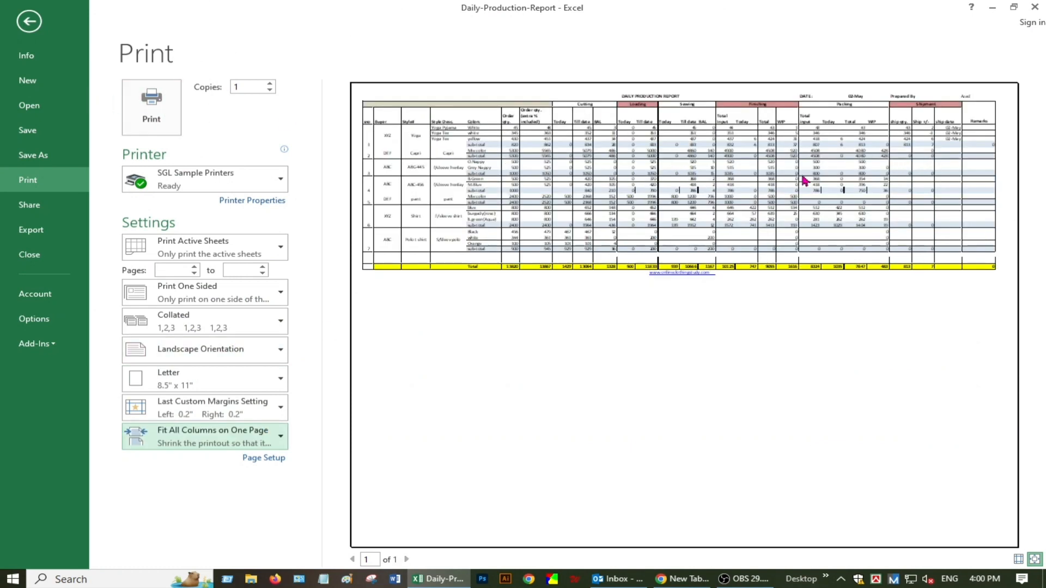
left_click(30, 23)
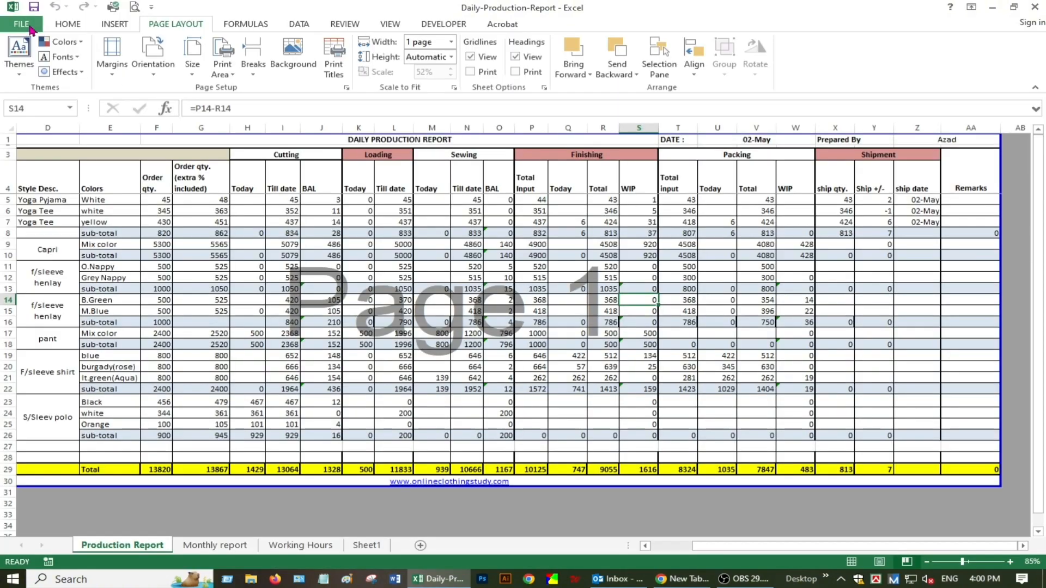
left_click(496, 224)
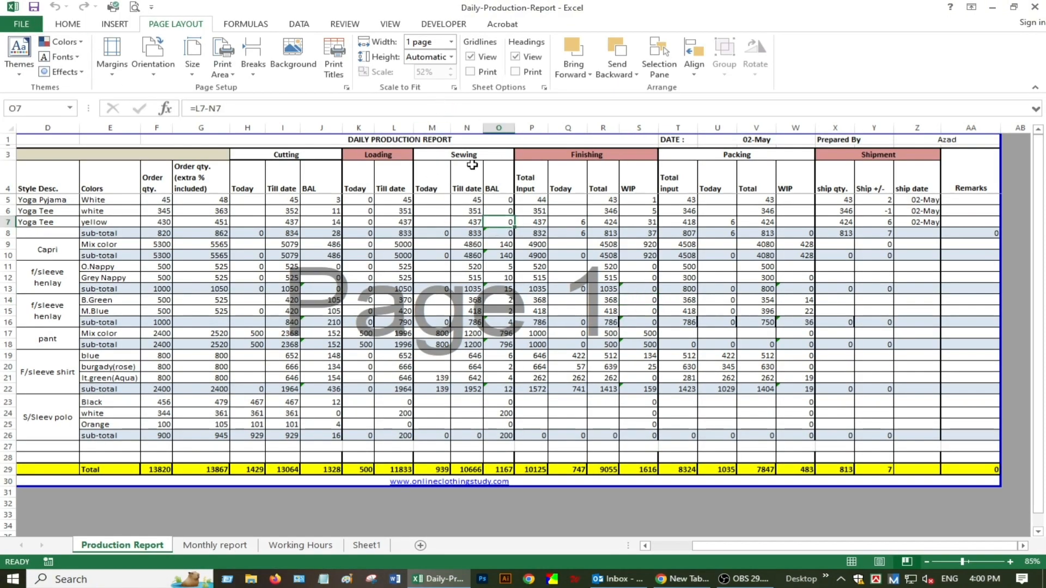
scroll(665, 350, "down", 4)
scroll(553, 148, "up", 4)
left_click(526, 224)
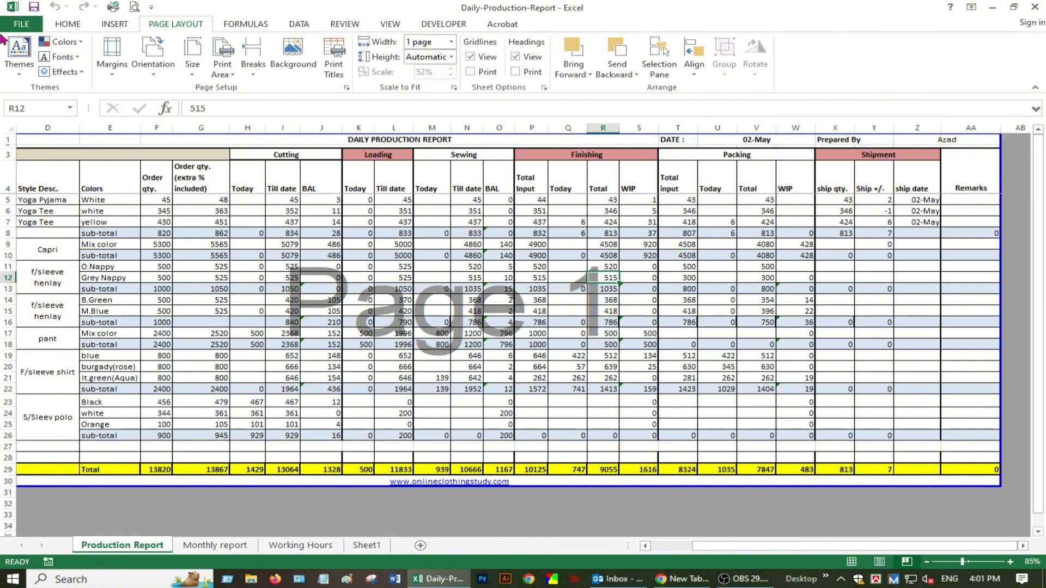
In the print page setup, adjust the scaling to 85% of normal size and return to the worksheet
left_click(22, 28)
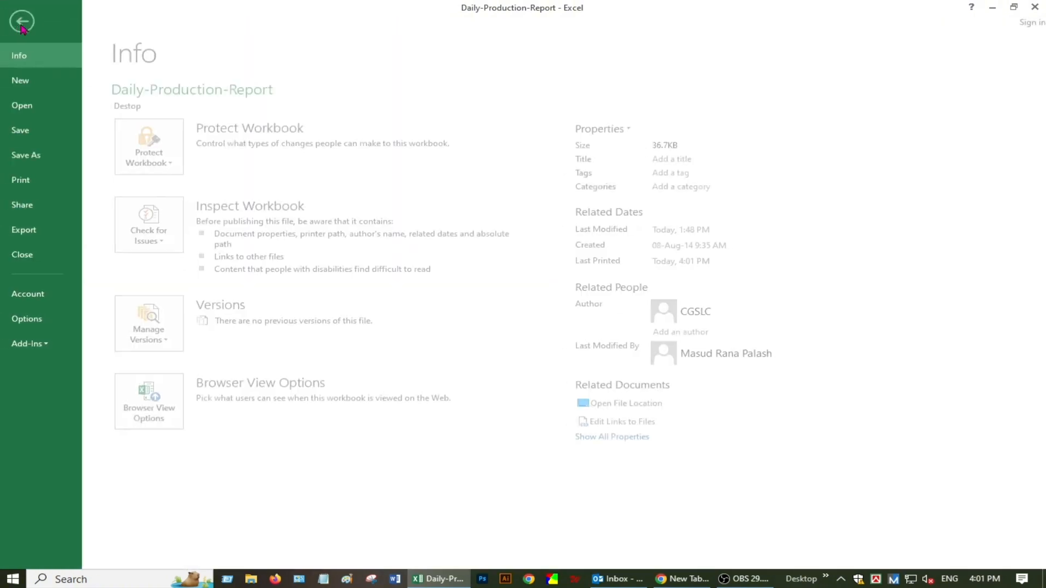
left_click(50, 182)
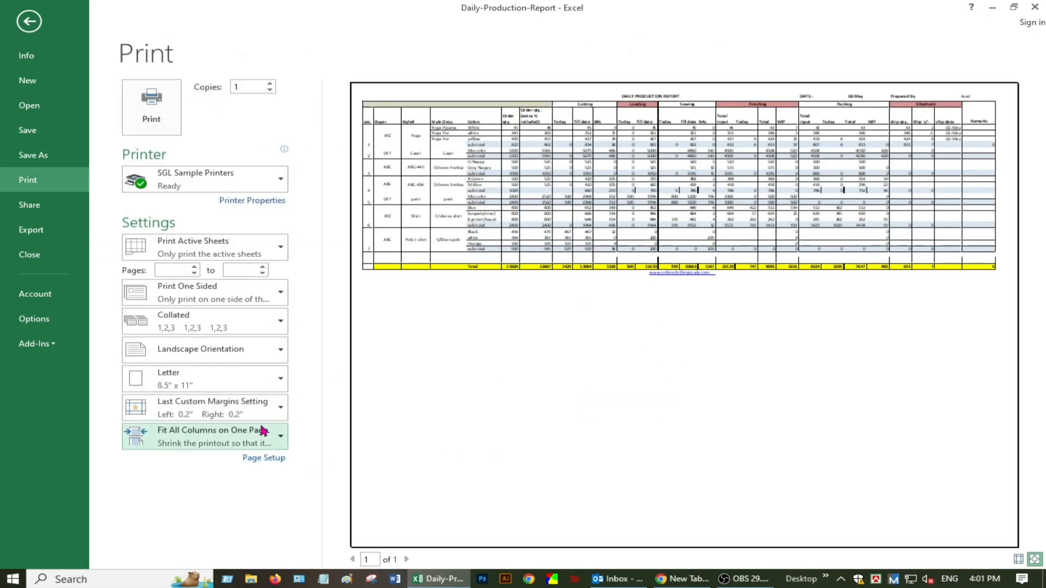
left_click(263, 460)
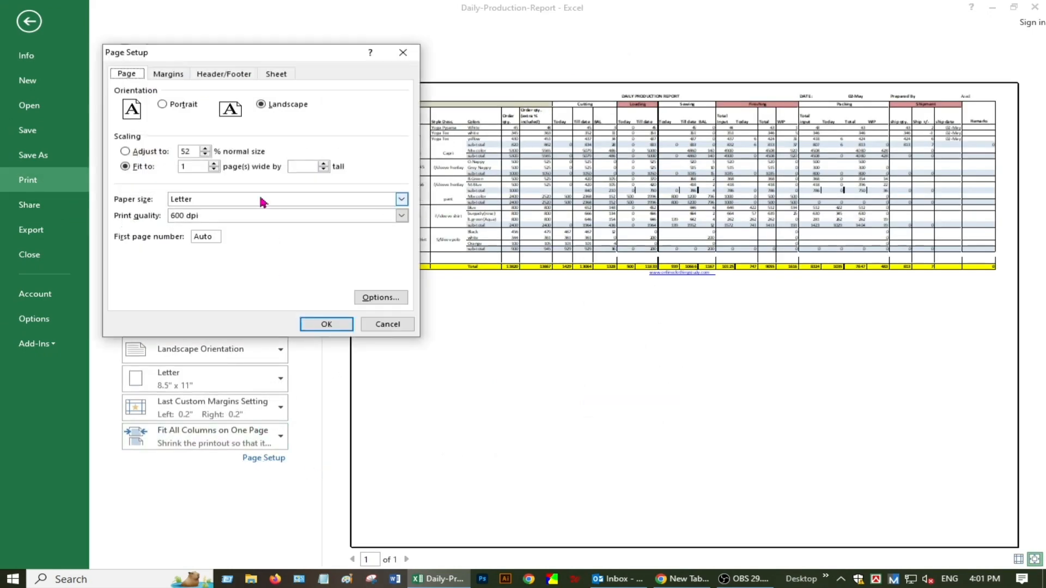
left_click(205, 155)
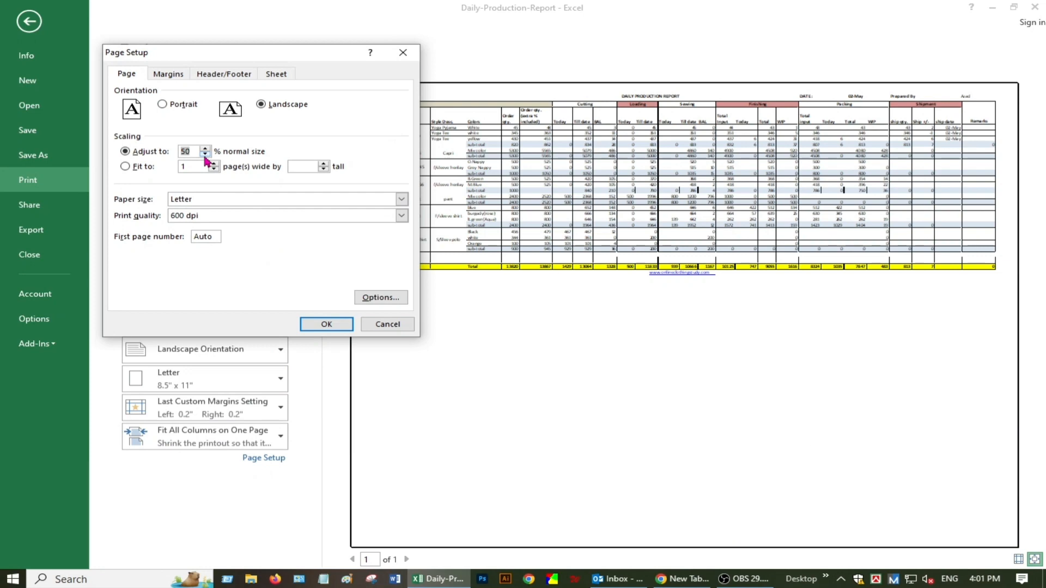
left_click(205, 156)
left_click(327, 324)
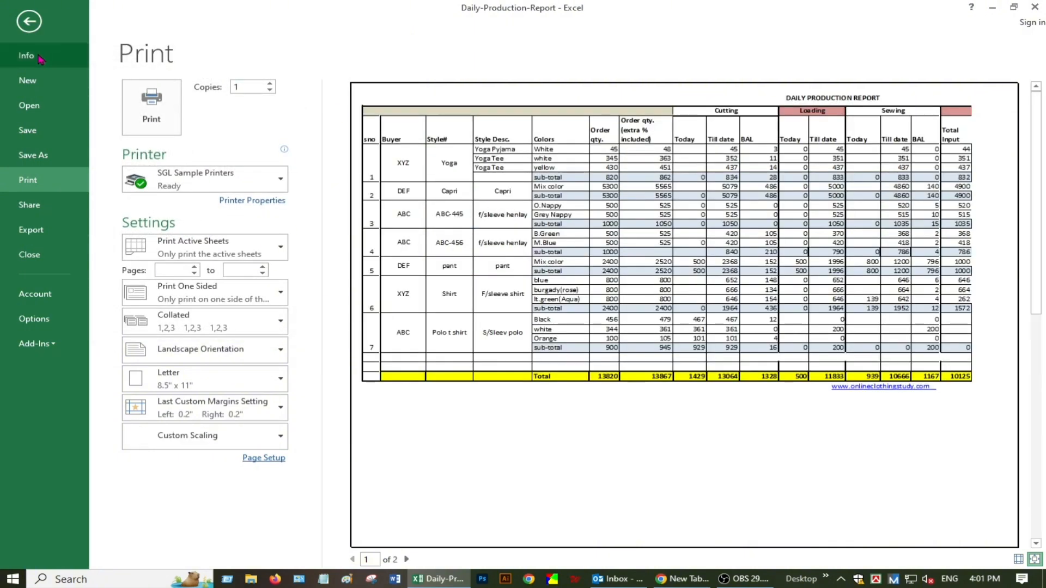
left_click(29, 21)
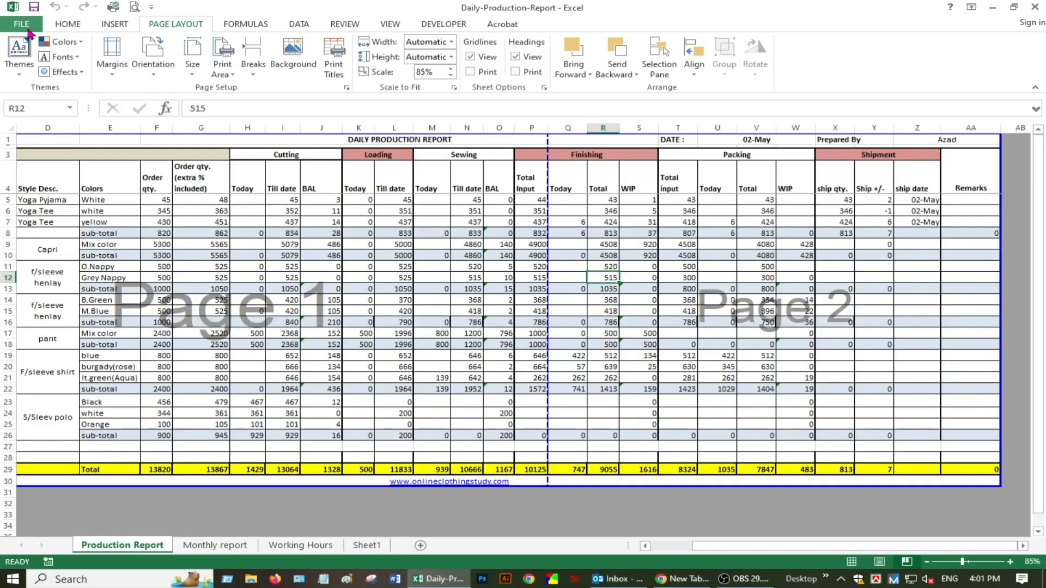
Reduce the Production Report's print scale to 45%, check it in print preview and return to the worksheet
left_click(451, 76)
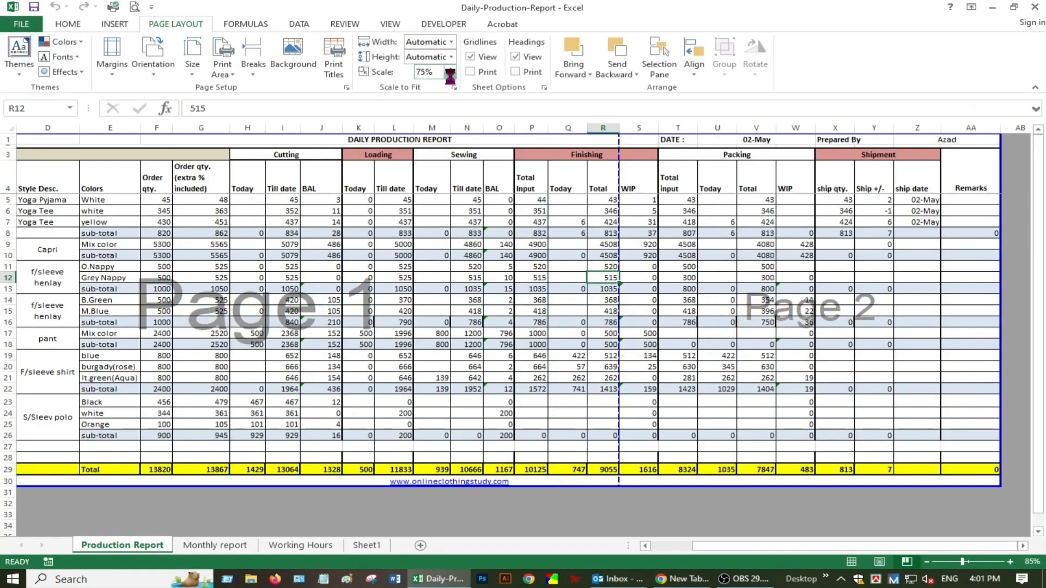
left_click(451, 76)
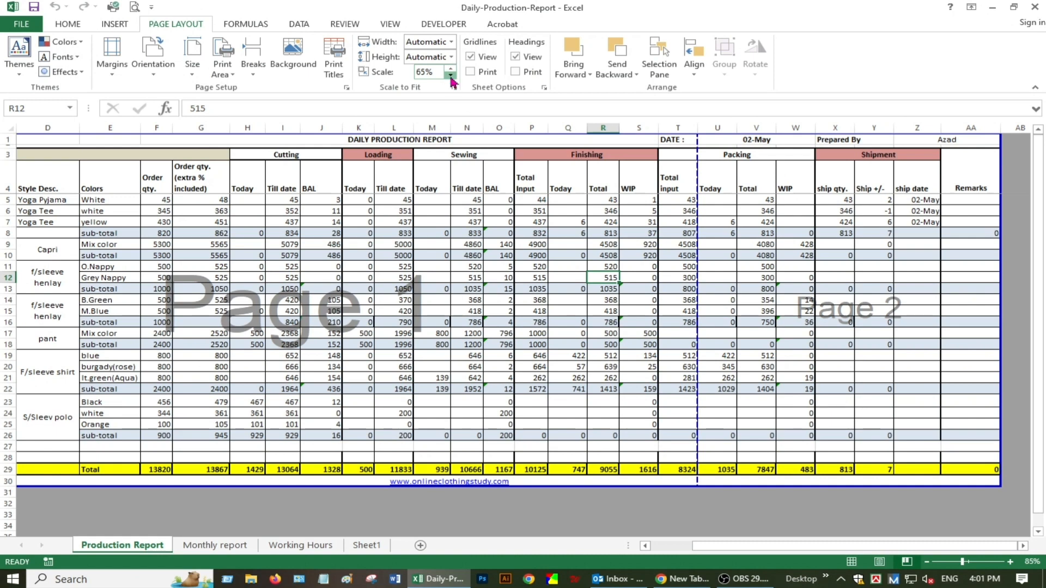
left_click(451, 76)
left_click(450, 76)
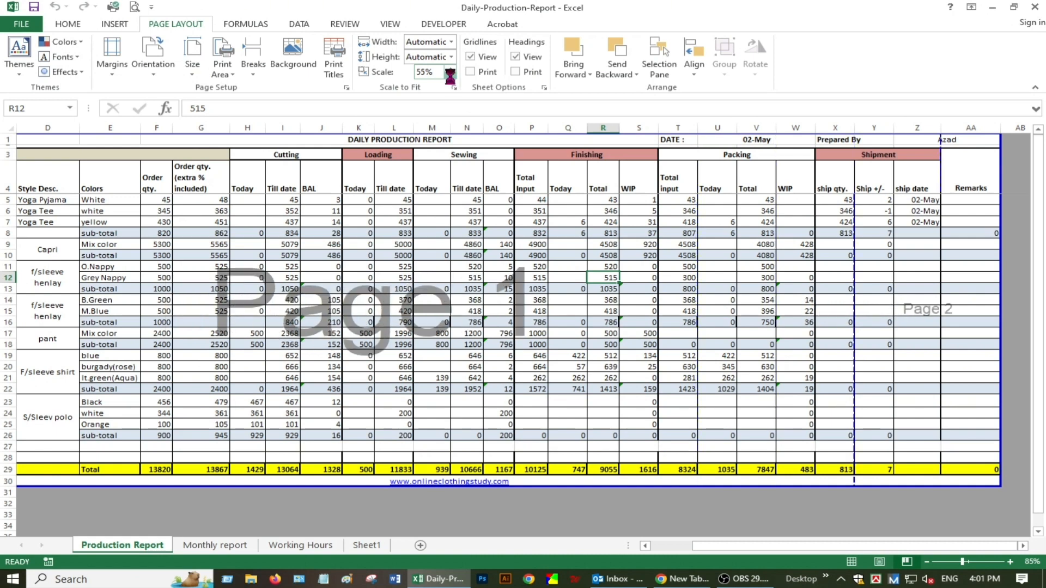
left_click(451, 75)
left_click(451, 76)
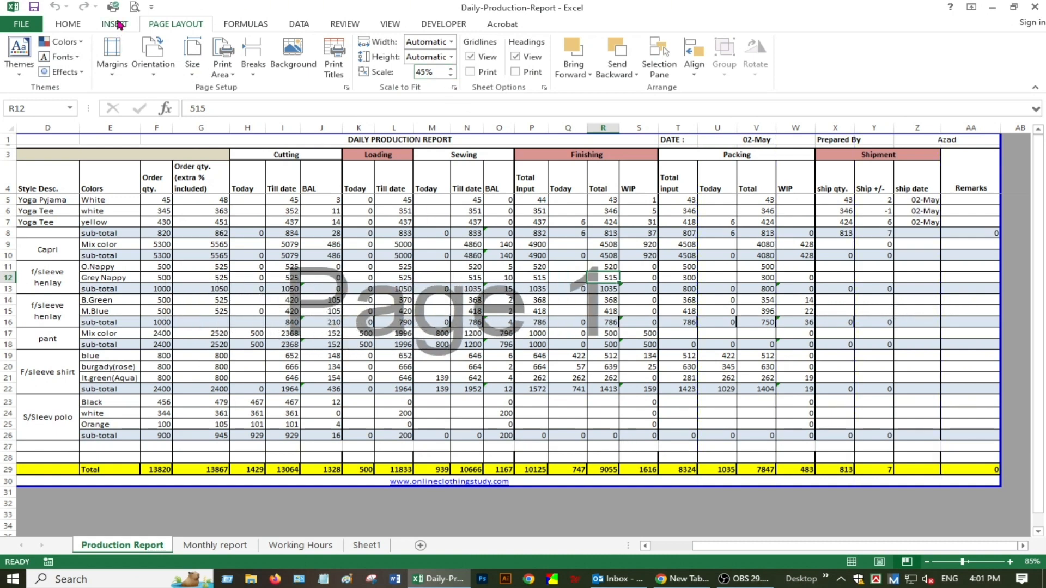
left_click(134, 6)
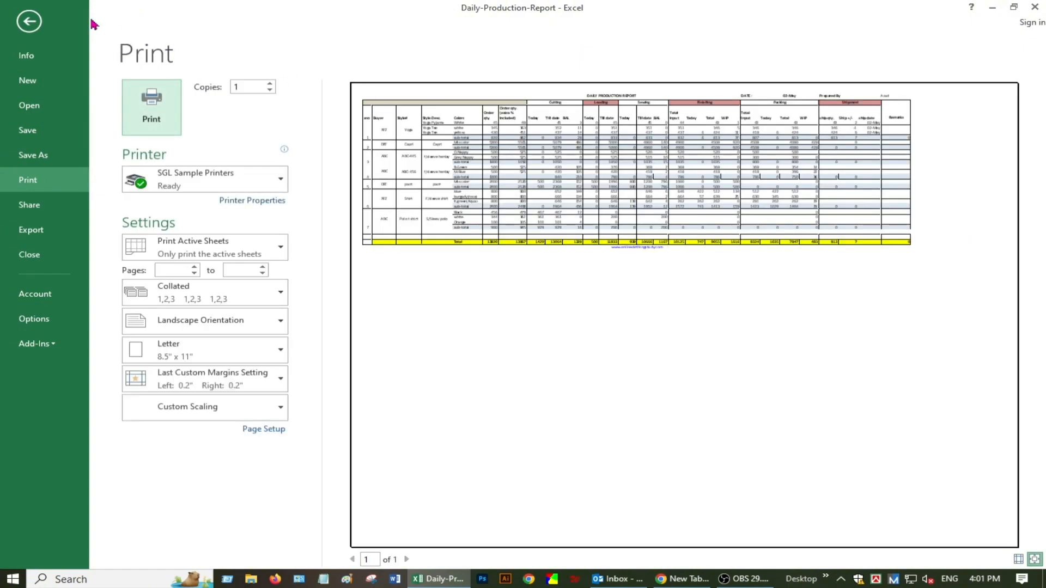
left_click(29, 21)
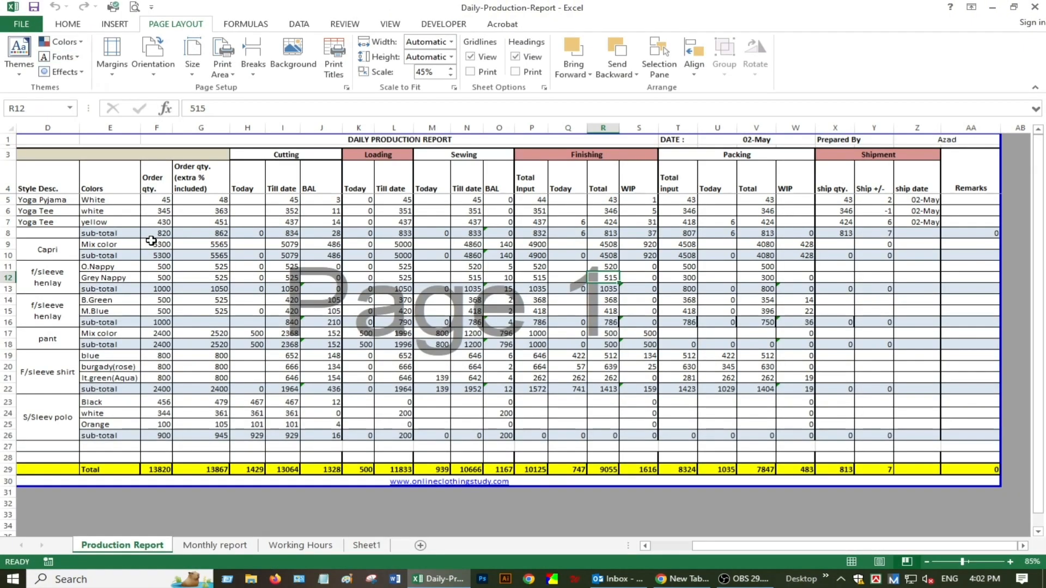
In the print page setup, adjust the scaling to 65% of normal size and apply it
left_click(7, 28)
left_click(48, 238)
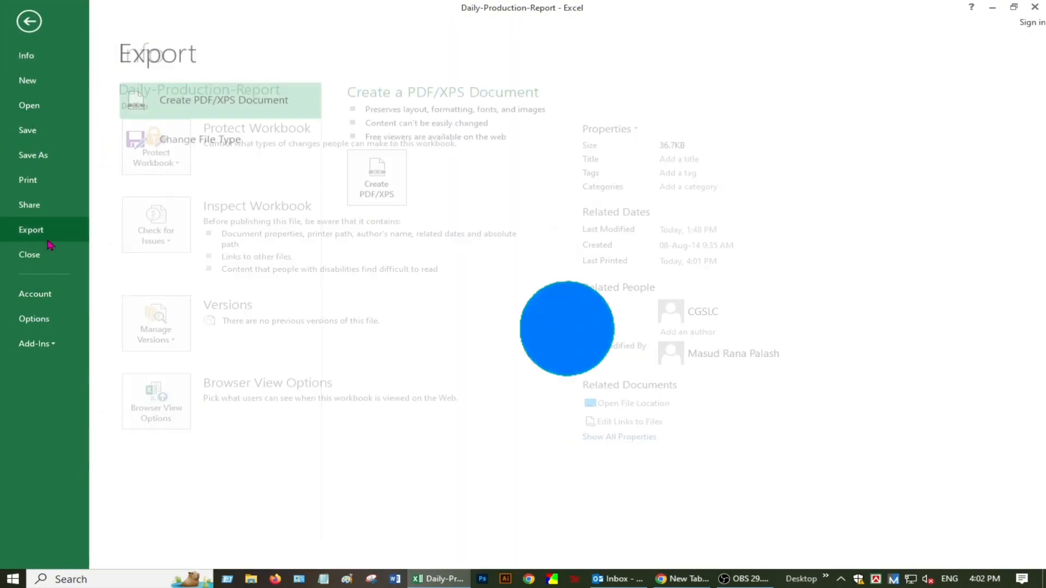
left_click(54, 205)
left_click(50, 181)
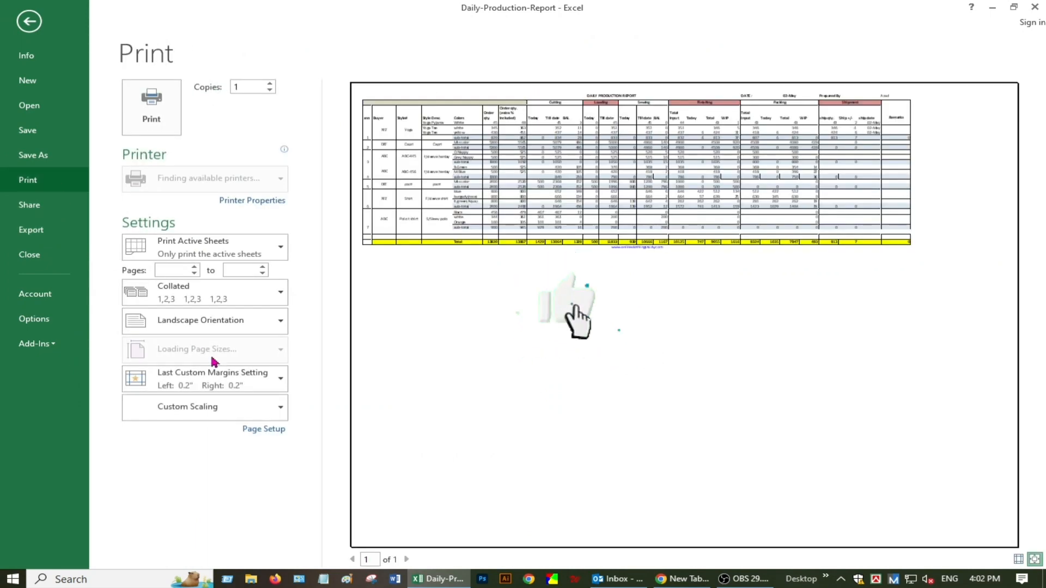
left_click(273, 458)
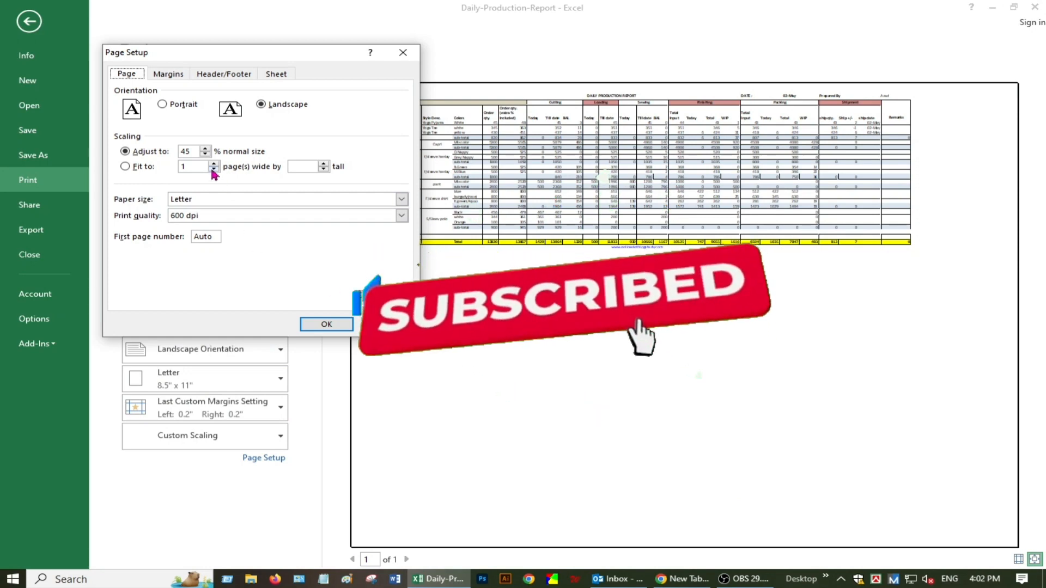
left_click(205, 149)
left_click(205, 149)
left_click(204, 148)
left_click(204, 149)
left_click(336, 325)
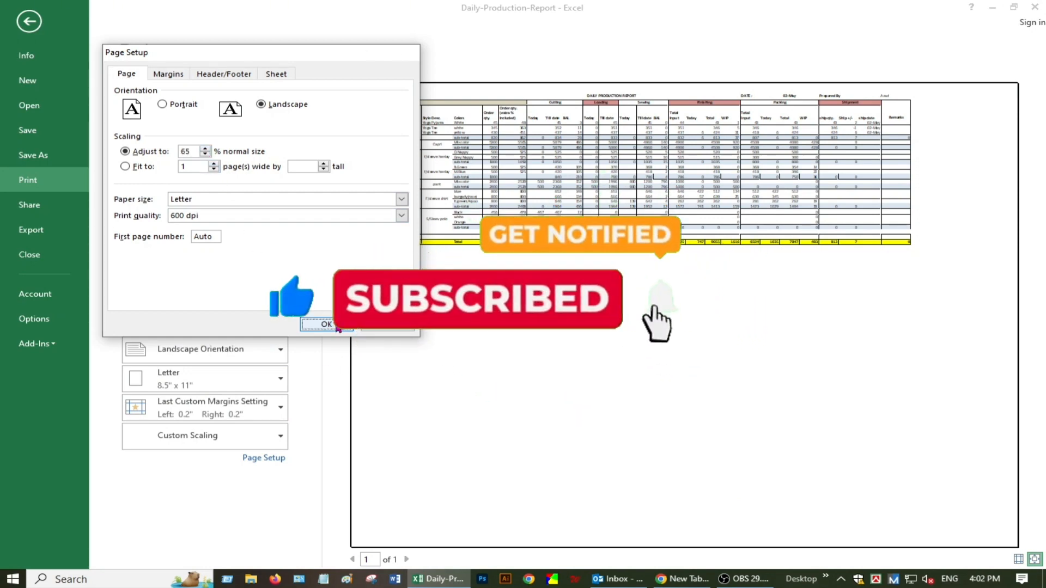
Set the print scaling to Fit All Columns on One Page and minimize the workbook window
left_click(276, 418)
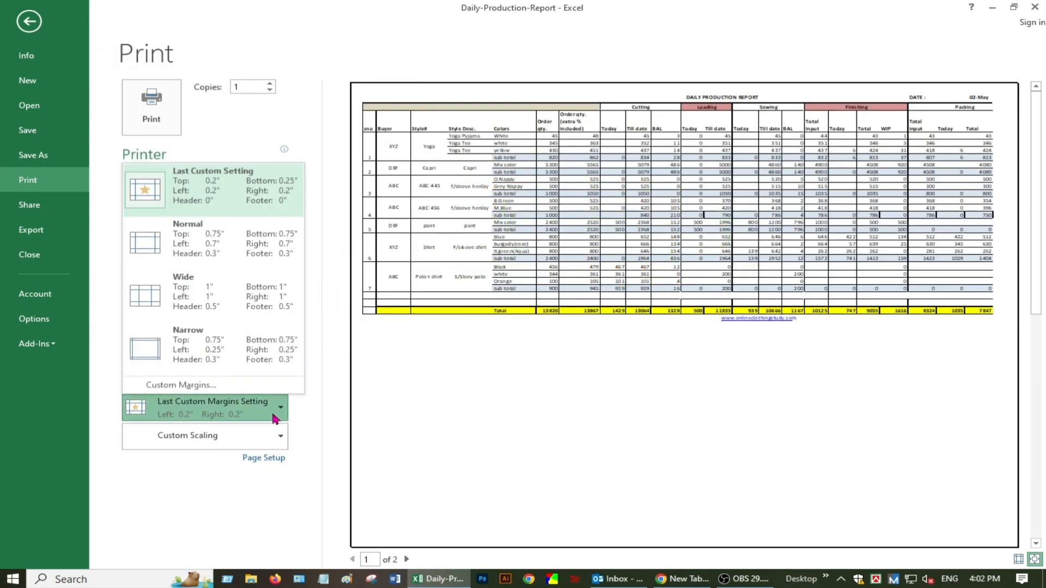
left_click(270, 437)
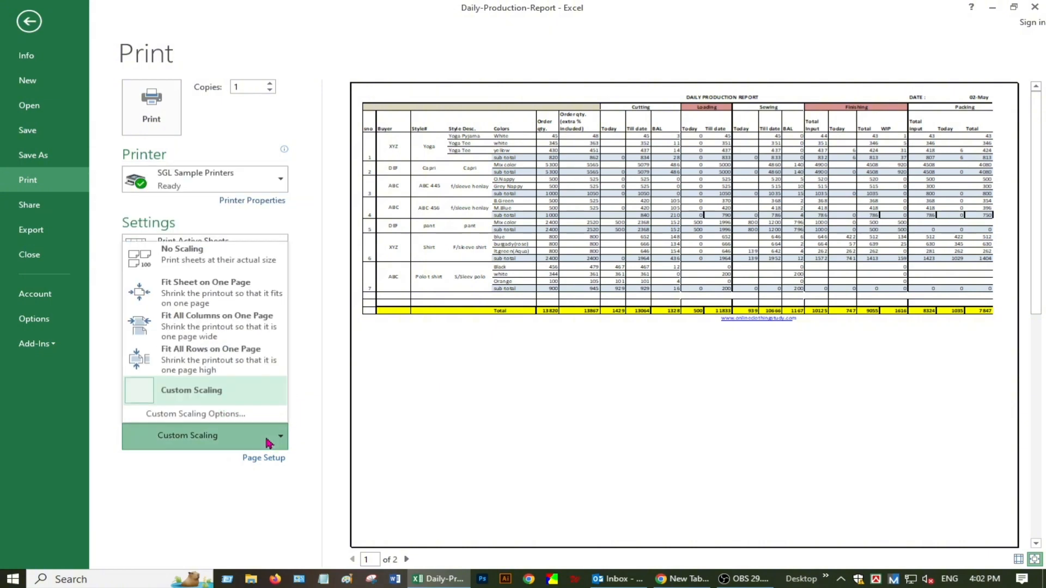
left_click(199, 327)
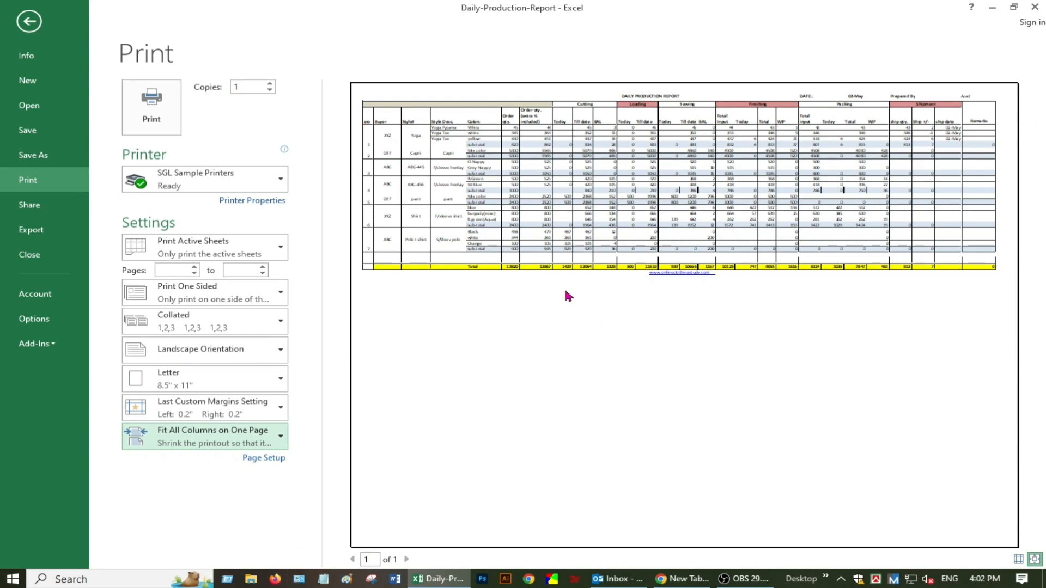
left_click(992, 7)
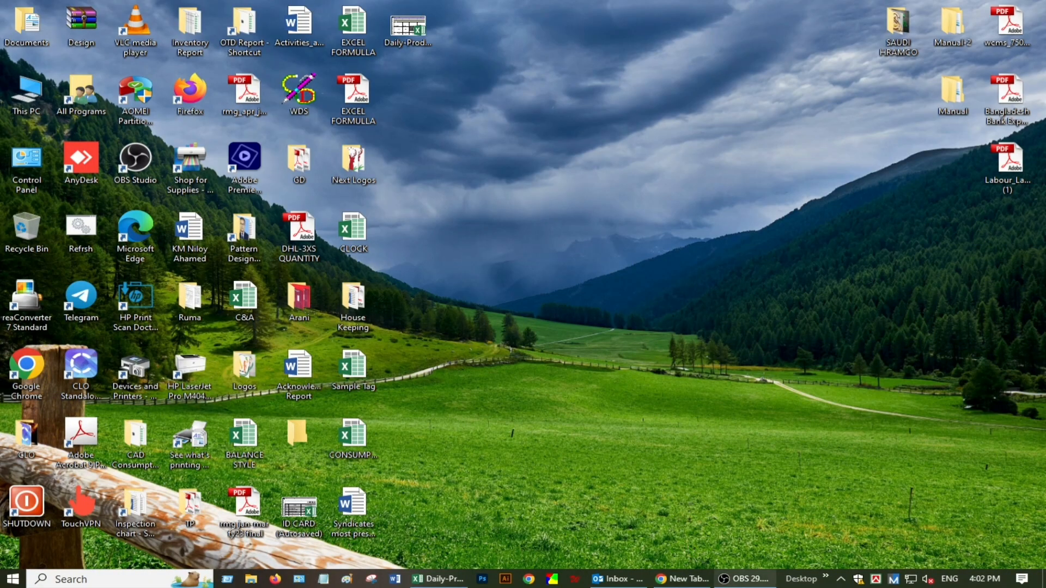